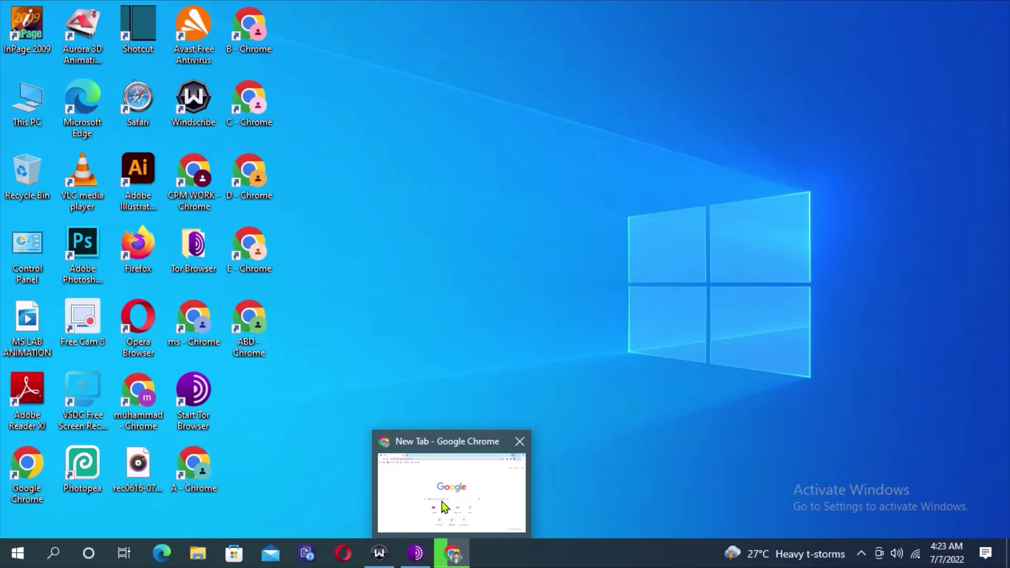
Step: Search Google in Chrome for 'compress pdf online' to find iLovePDF's Compress PDF page
click(444, 507)
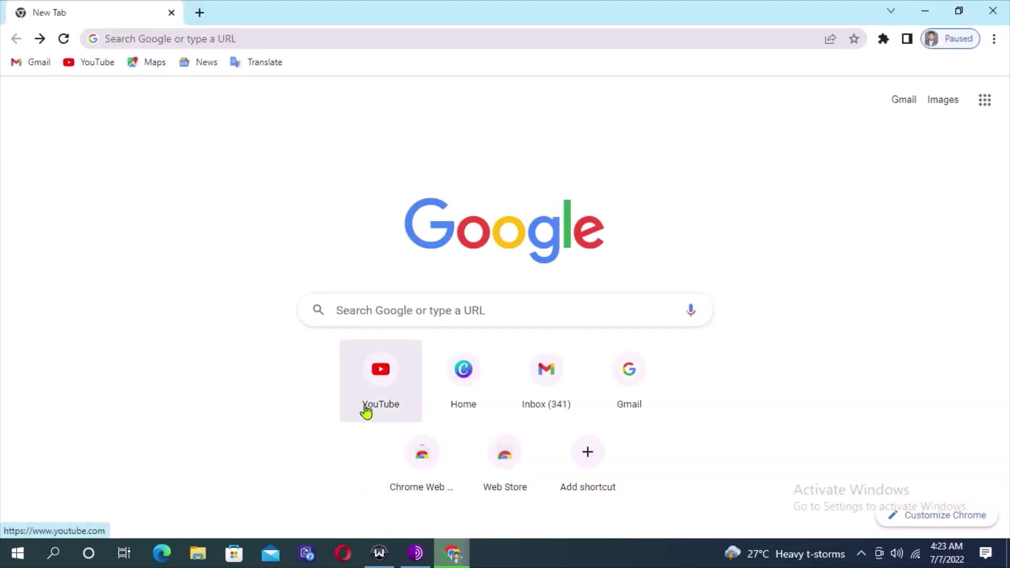
click(365, 310)
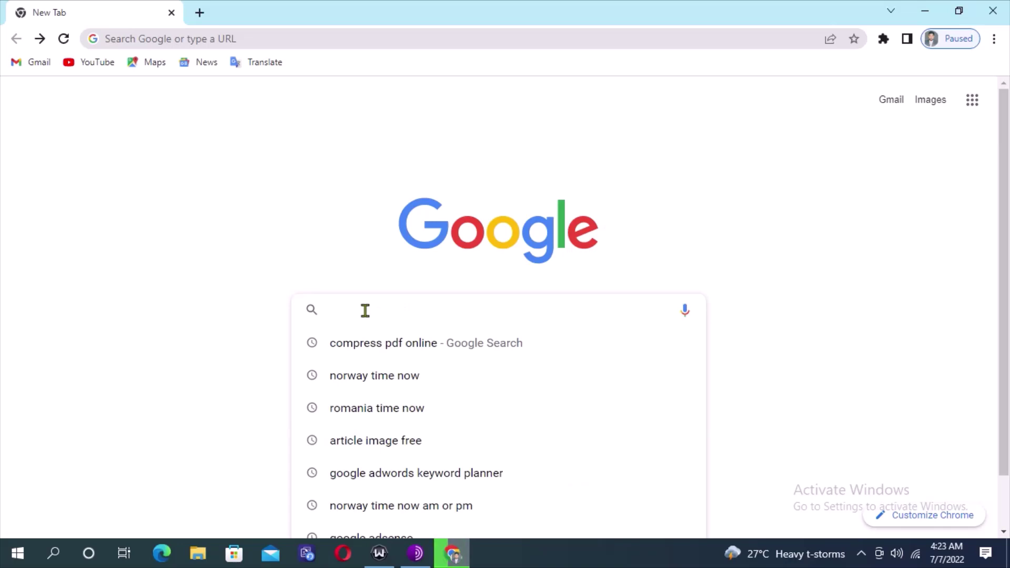
text(c)
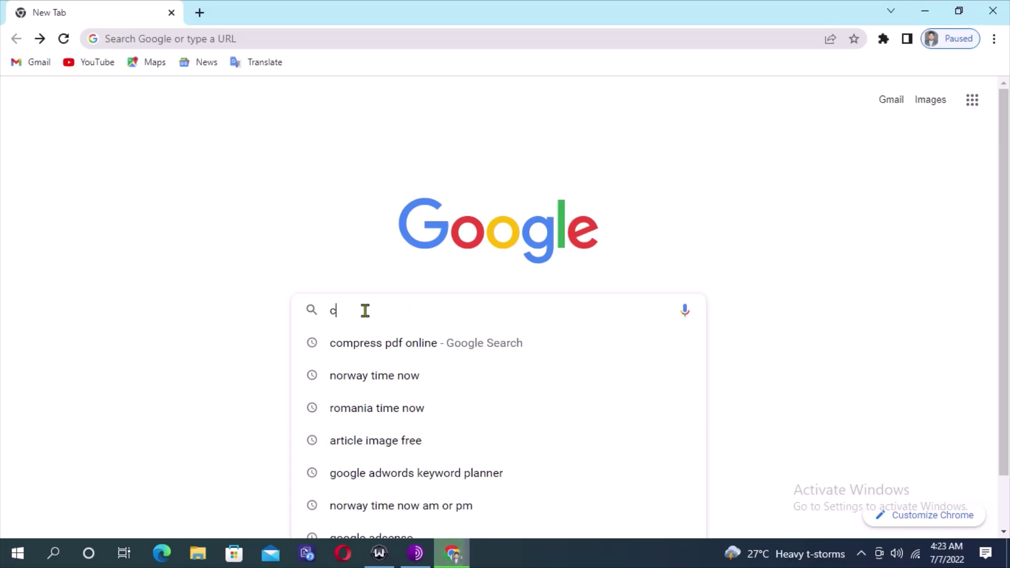
text(om)
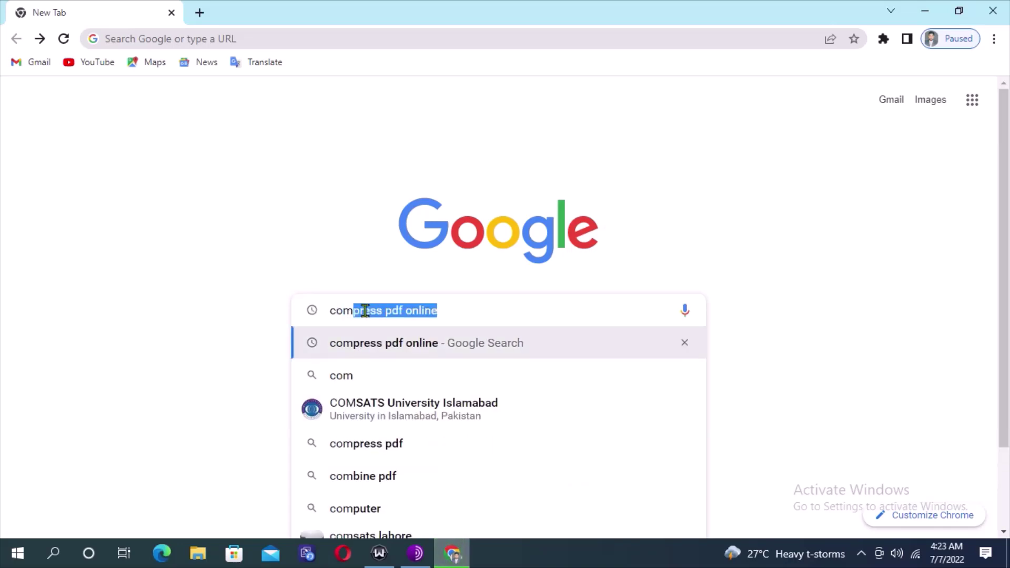
key(Return)
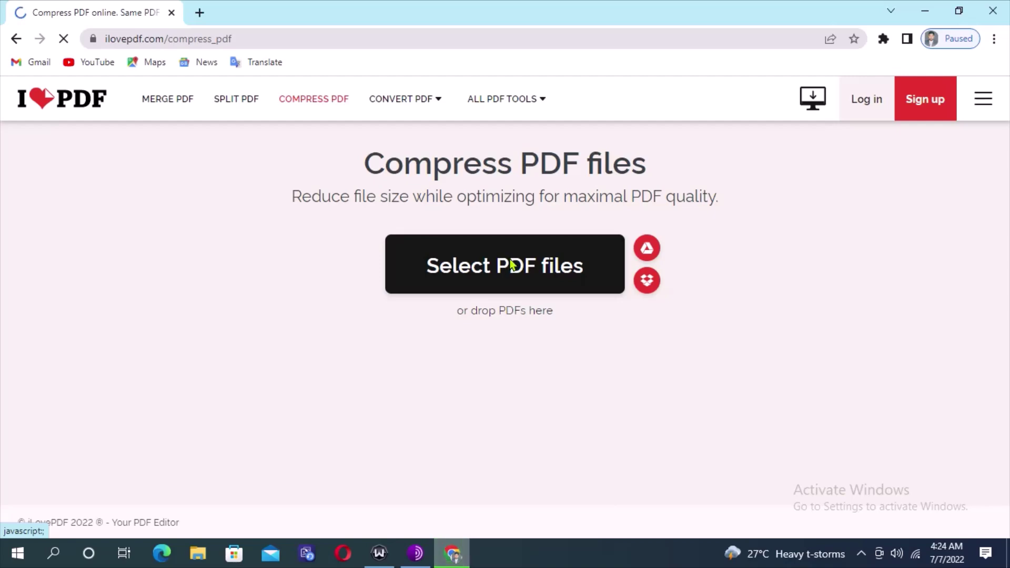
Step: Open the Select PDF files picker on iLovePDF's Compress PDF page
click(511, 266)
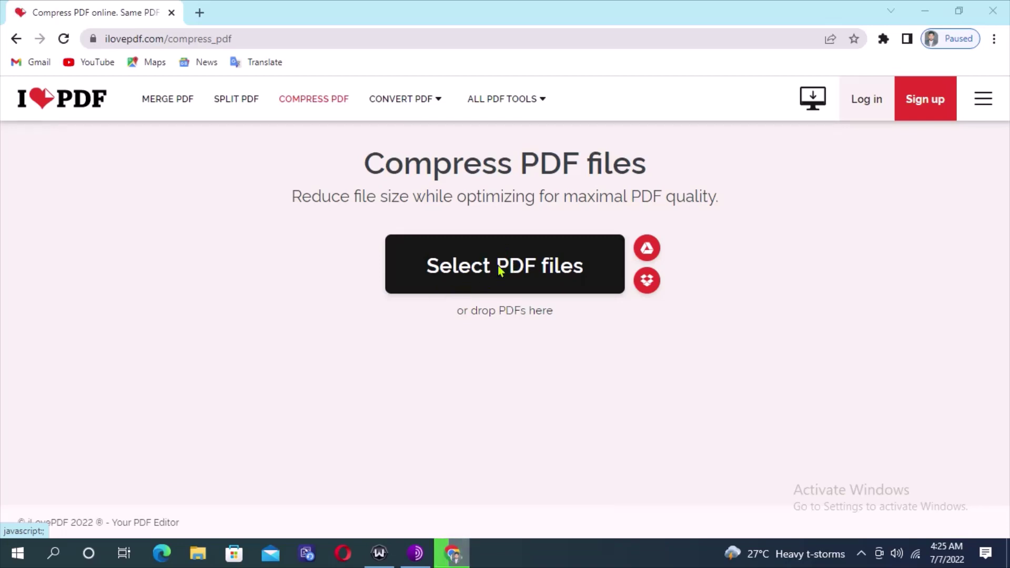
click(499, 270)
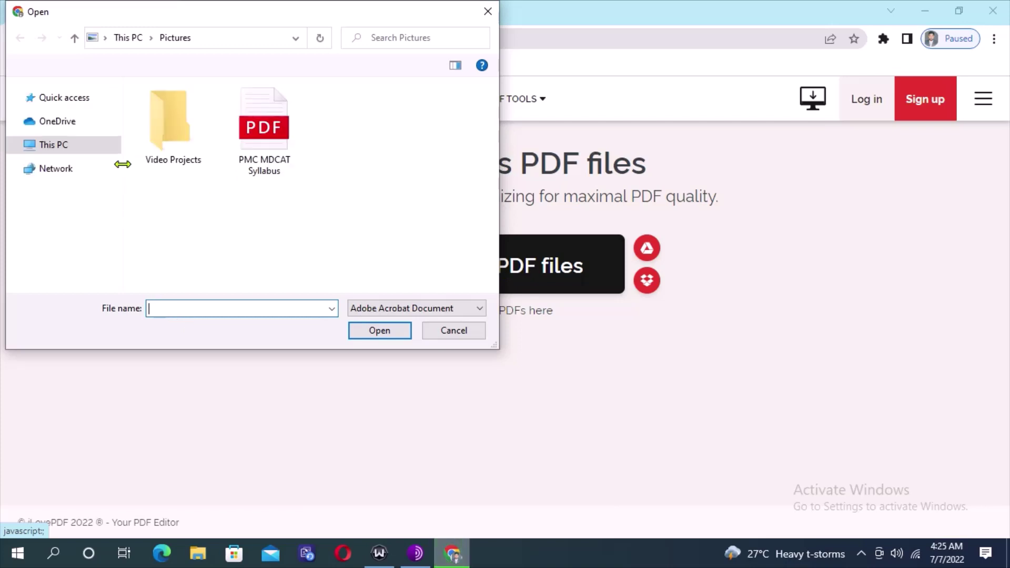
Step: Browse the picker to This PC and Desktop showing All Files, then close it unchosen
click(89, 143)
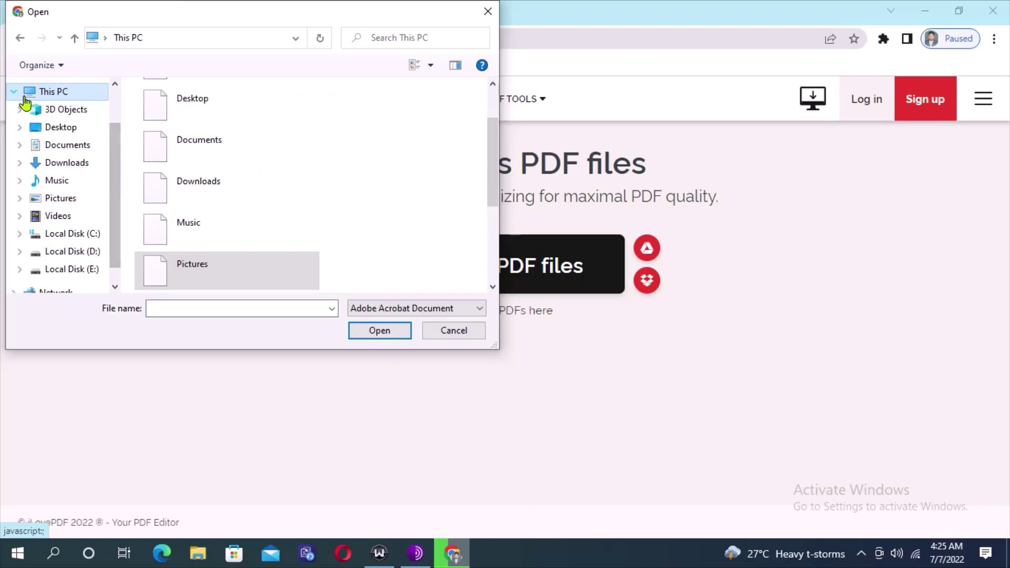
click(60, 127)
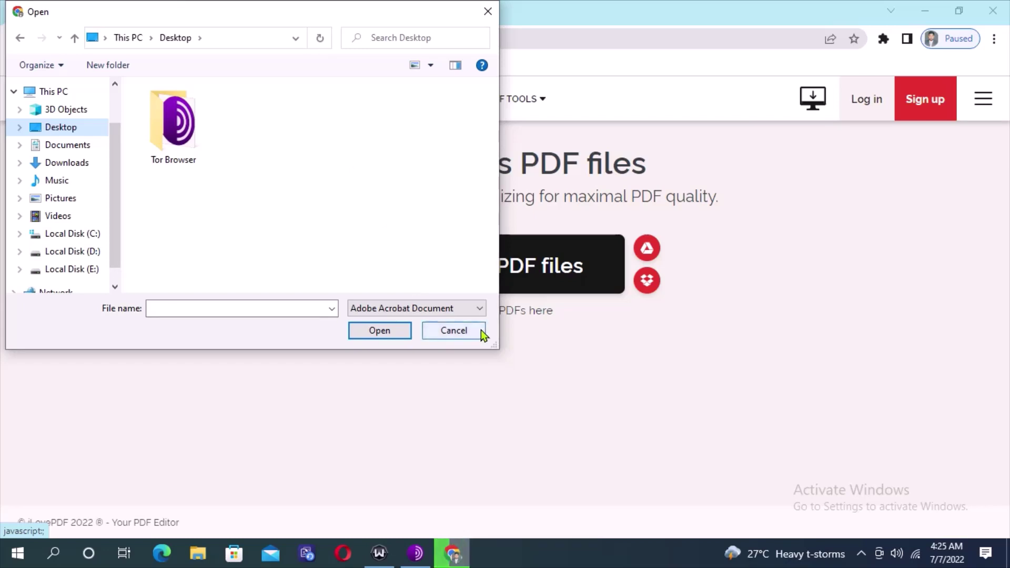
click(478, 308)
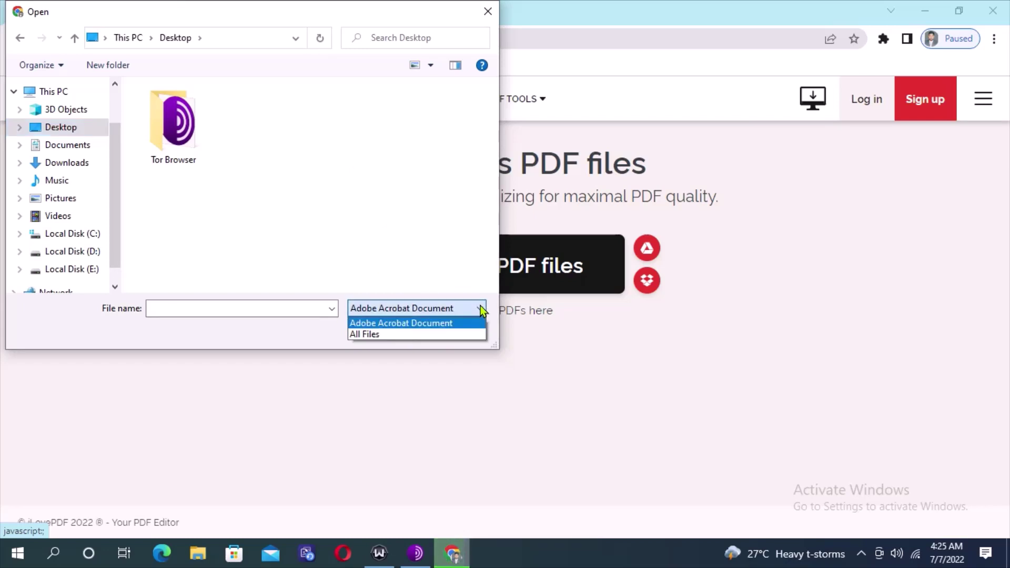
key(Escape)
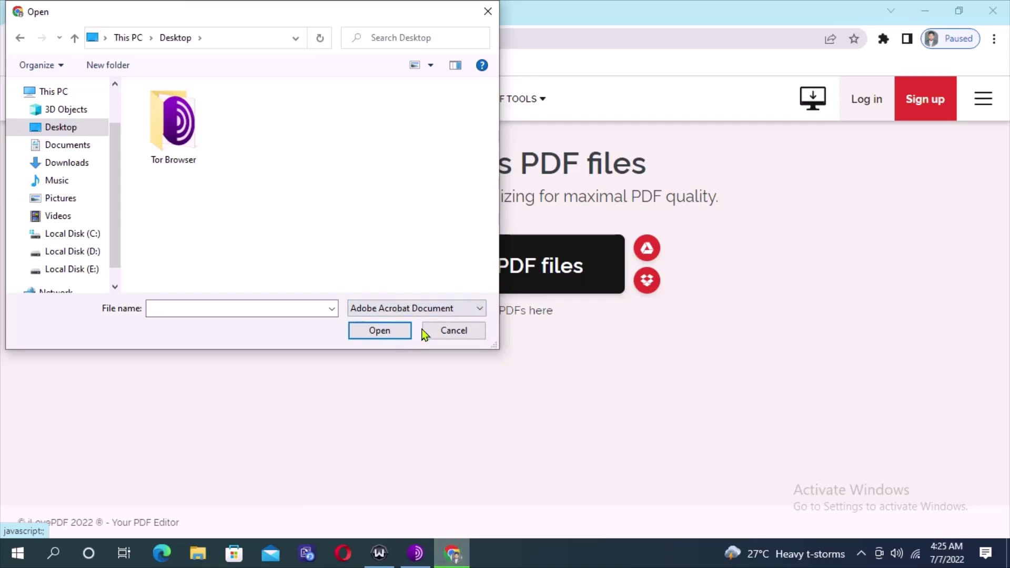
click(478, 310)
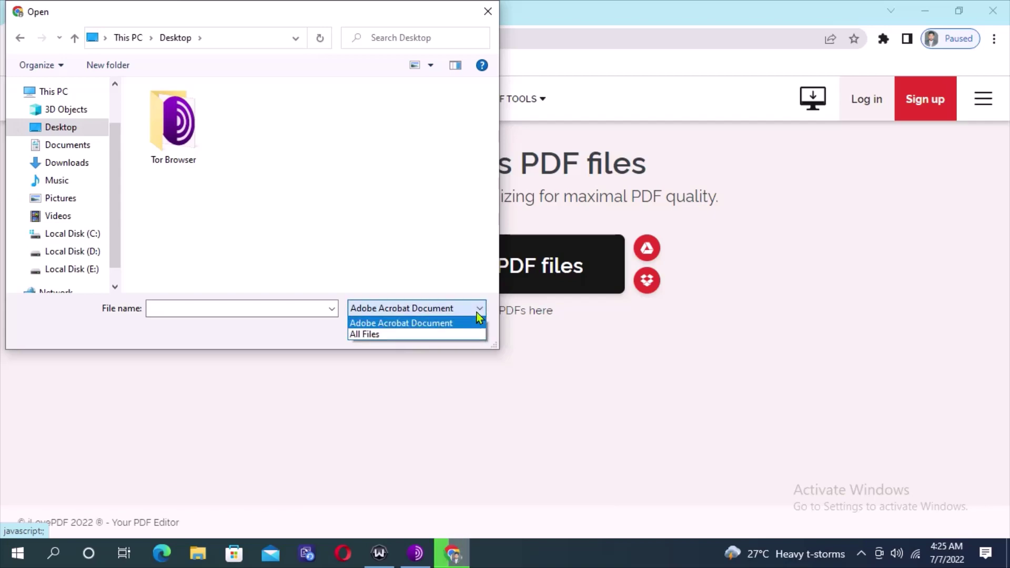
click(427, 336)
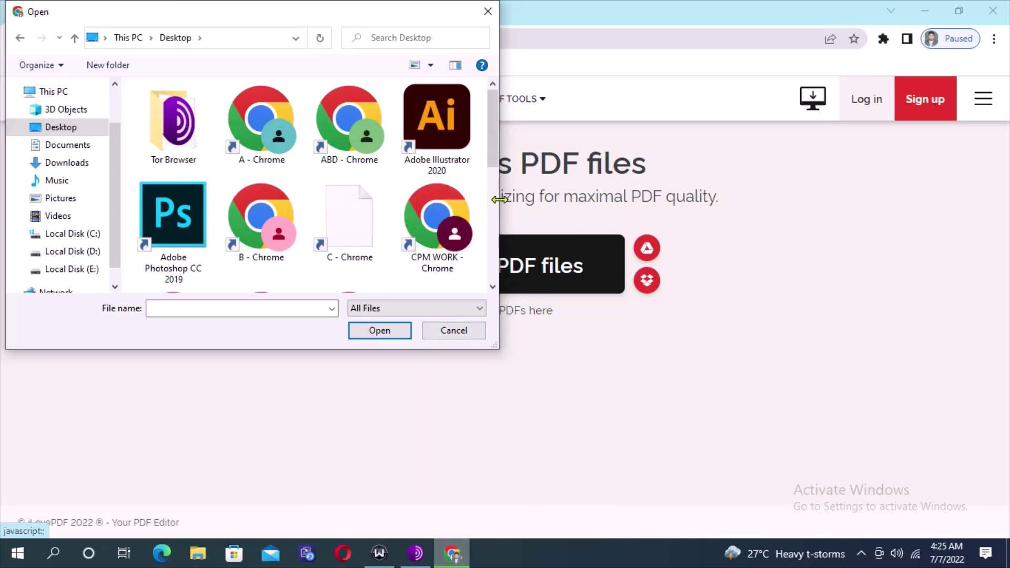
scroll(489, 233, down, 3)
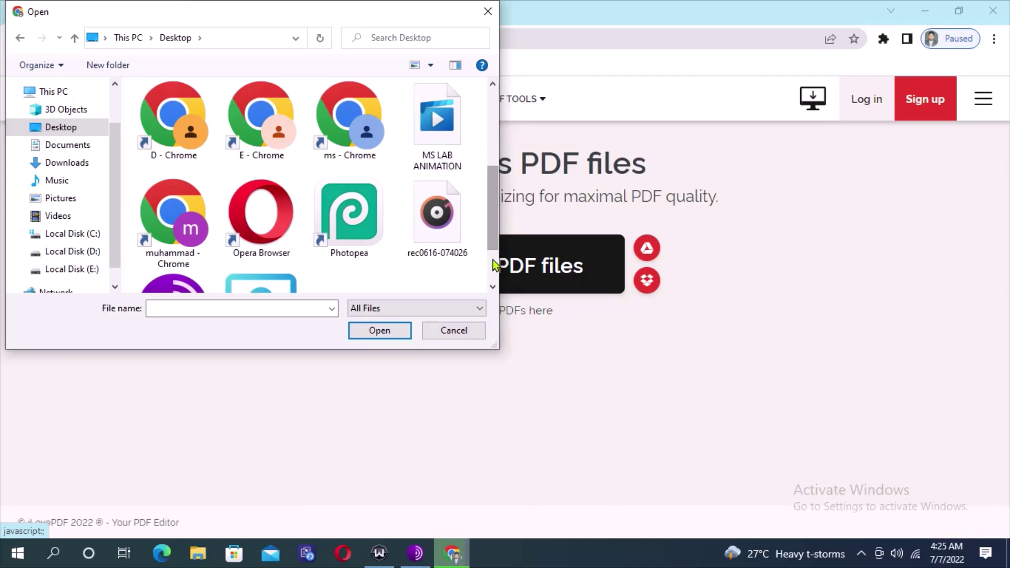
scroll(491, 253, down, 3)
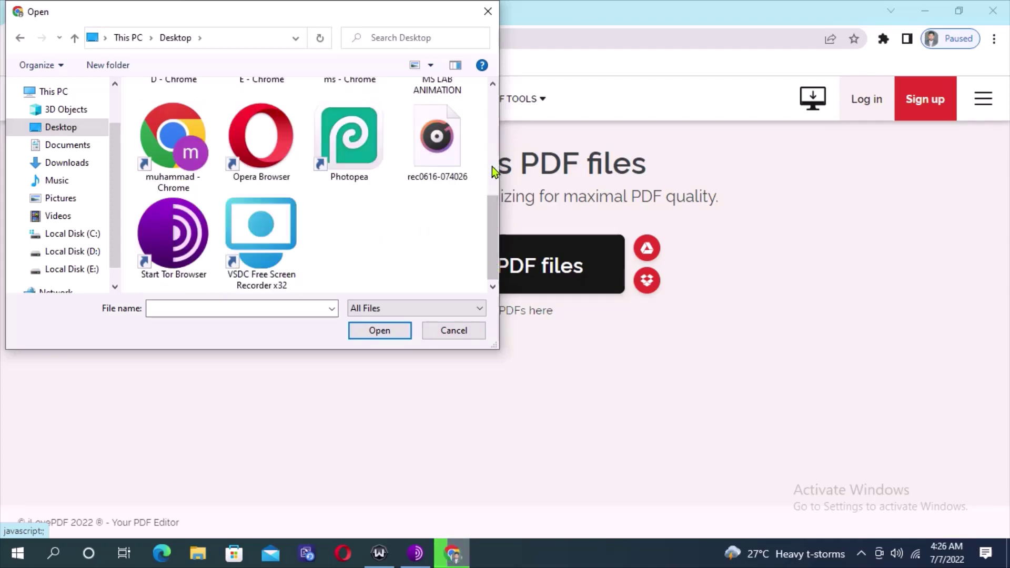
scroll(492, 166, up, 5)
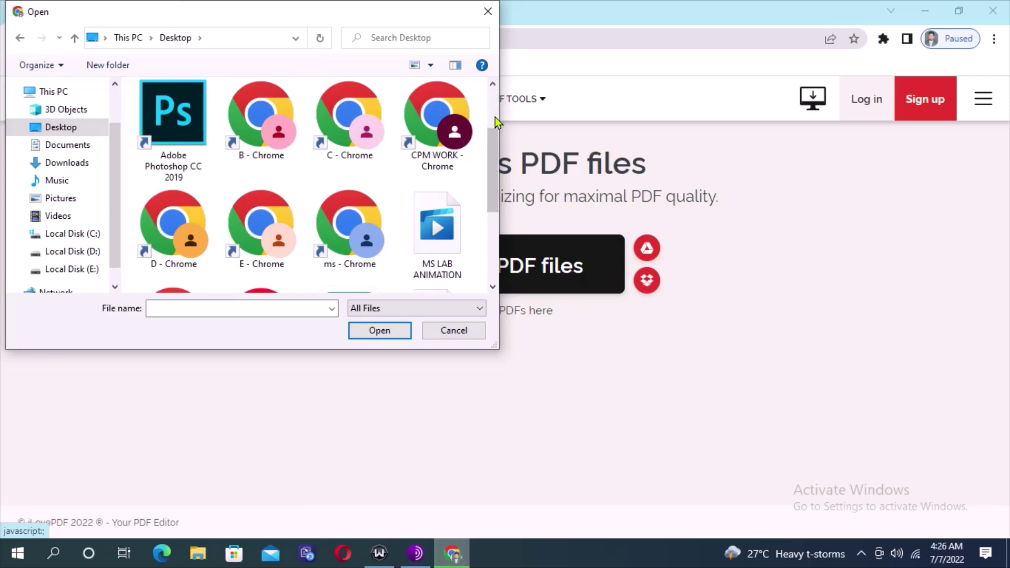
scroll(495, 117, up, 2)
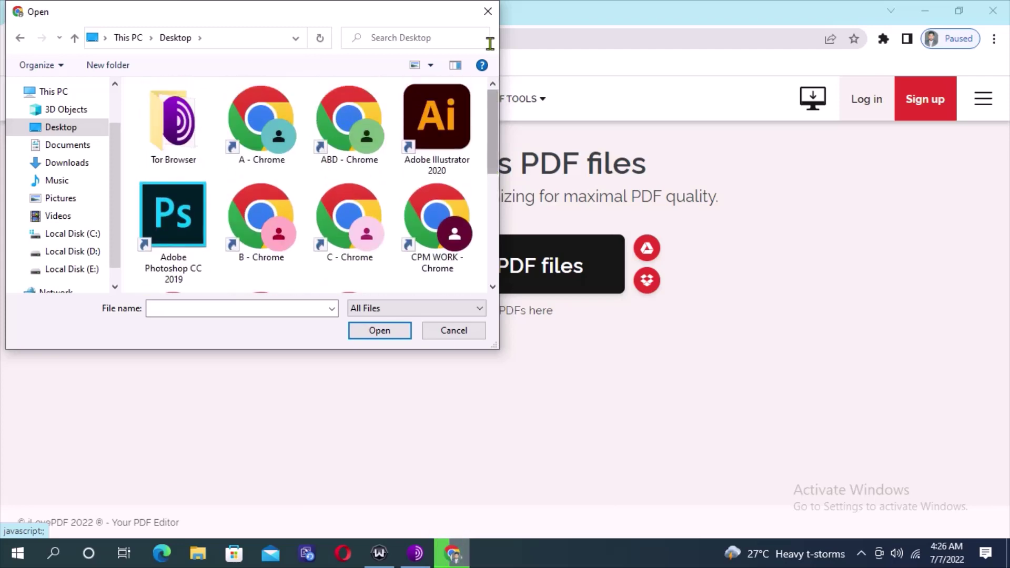
click(488, 11)
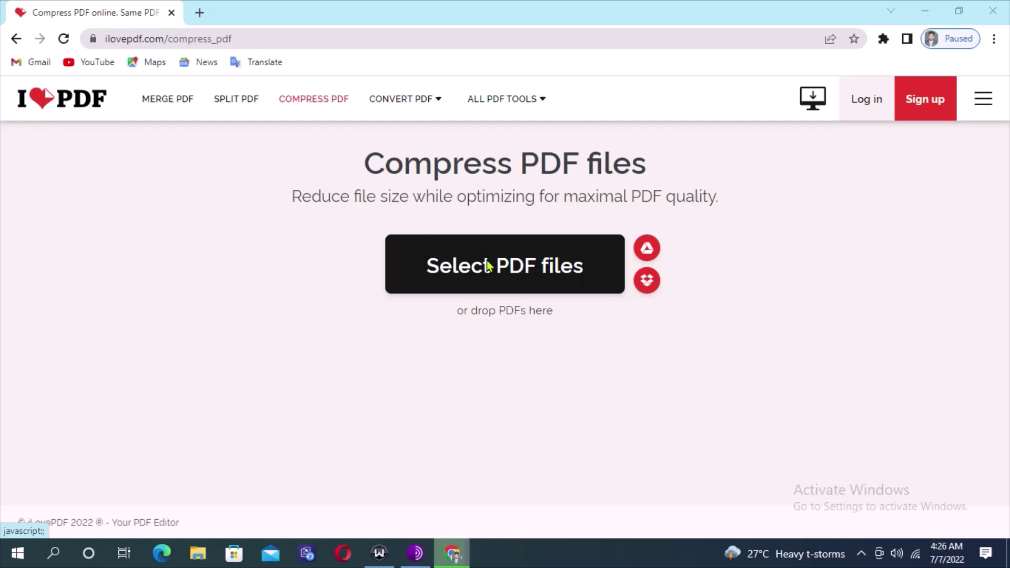
Step: Upload 'PMC MDCAT Syllabus' from Pictures and compress it at Recommended Compression
click(487, 265)
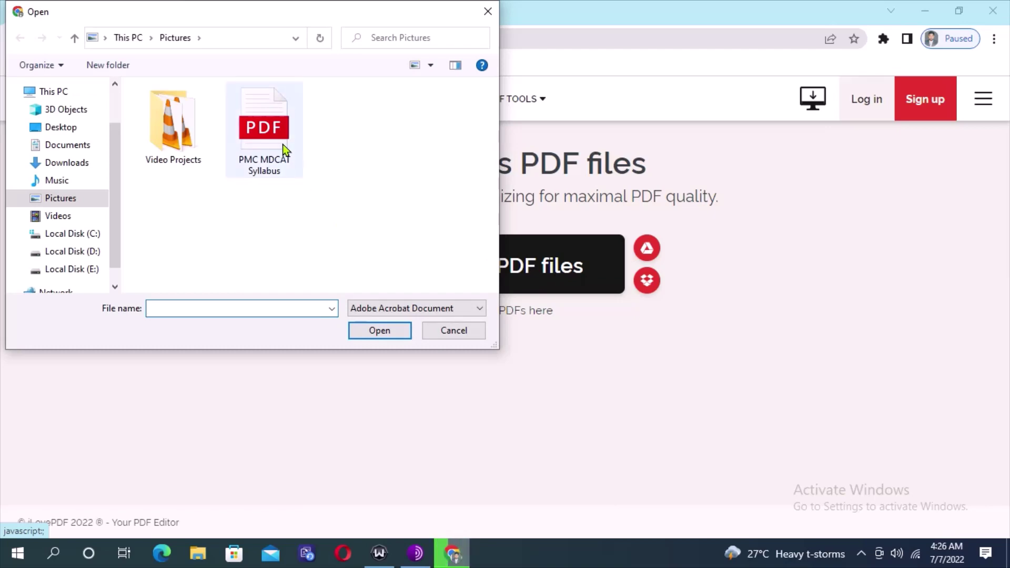
click(266, 126)
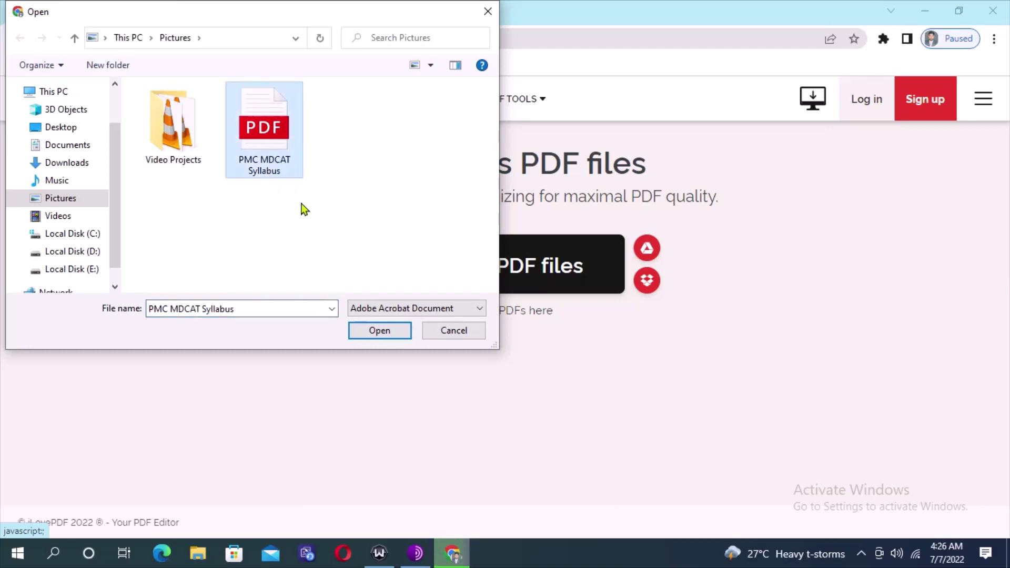
click(379, 330)
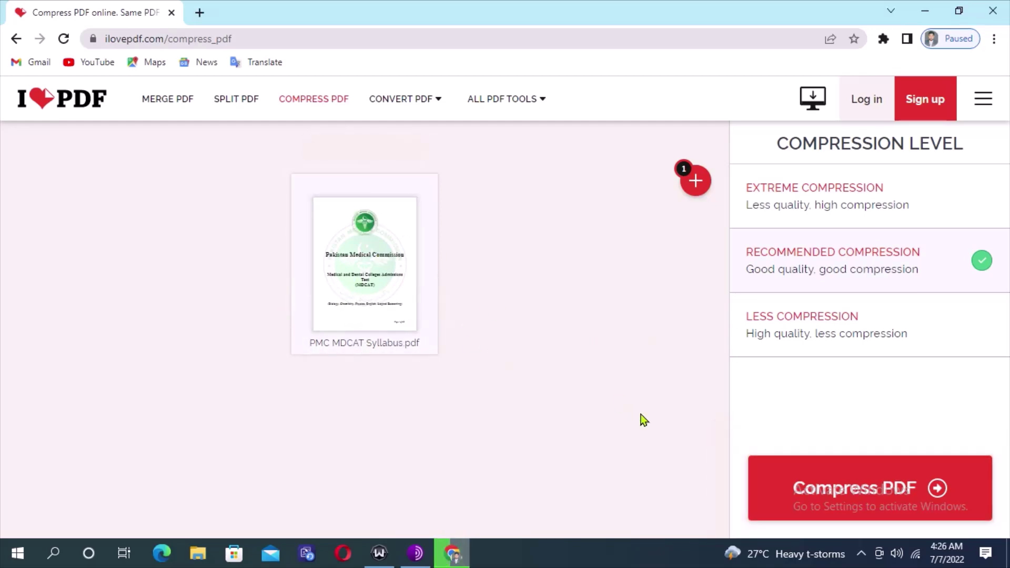
click(849, 495)
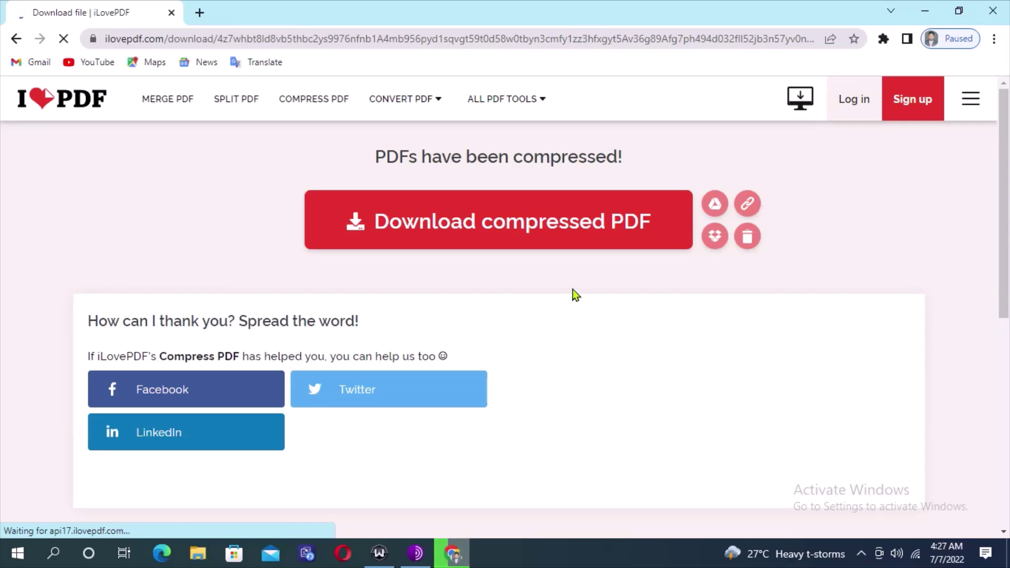
Step: Download the compressed syllabus PDF (206.31 KB, 46% smaller)
click(494, 221)
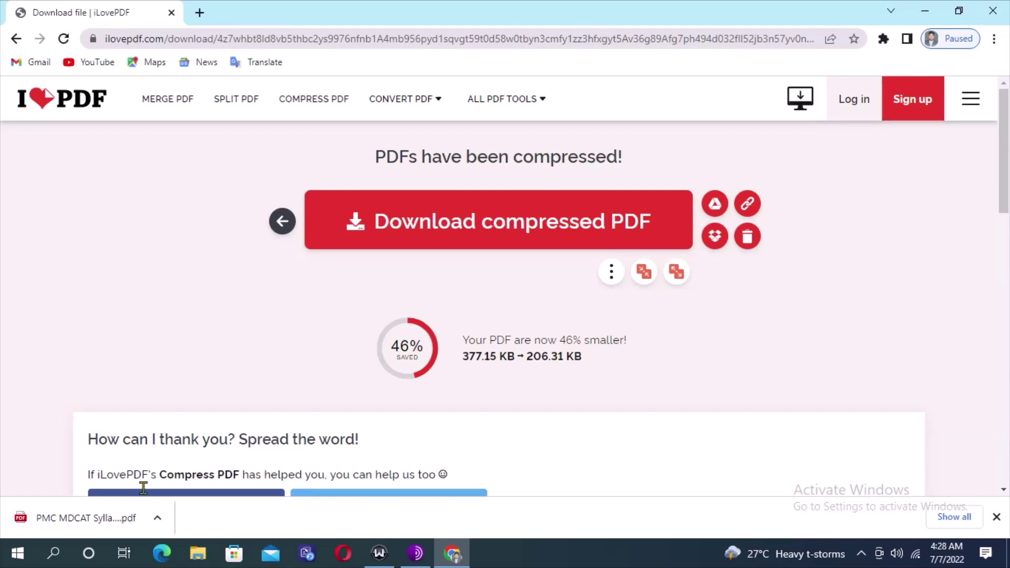
Step: Show the downloaded file in its folder and select 'PMC MDCAT Syllabus_compressed' (207 KB)
click(156, 520)
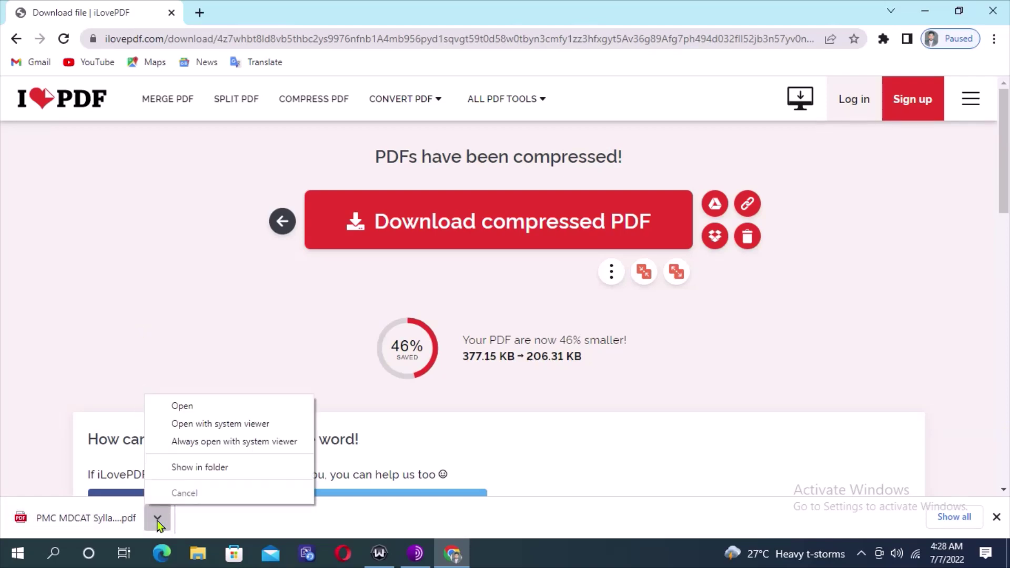
click(172, 469)
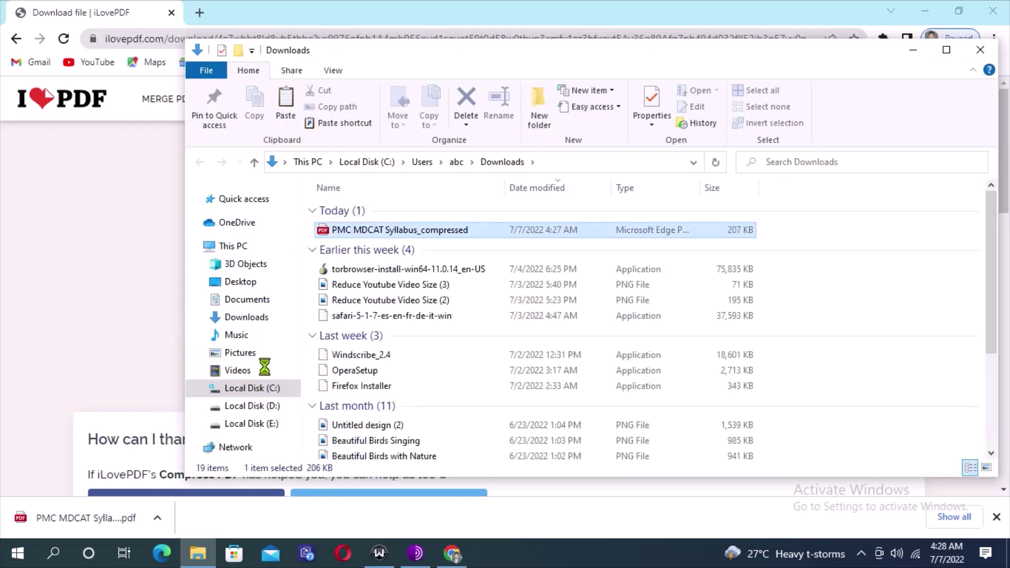
click(342, 232)
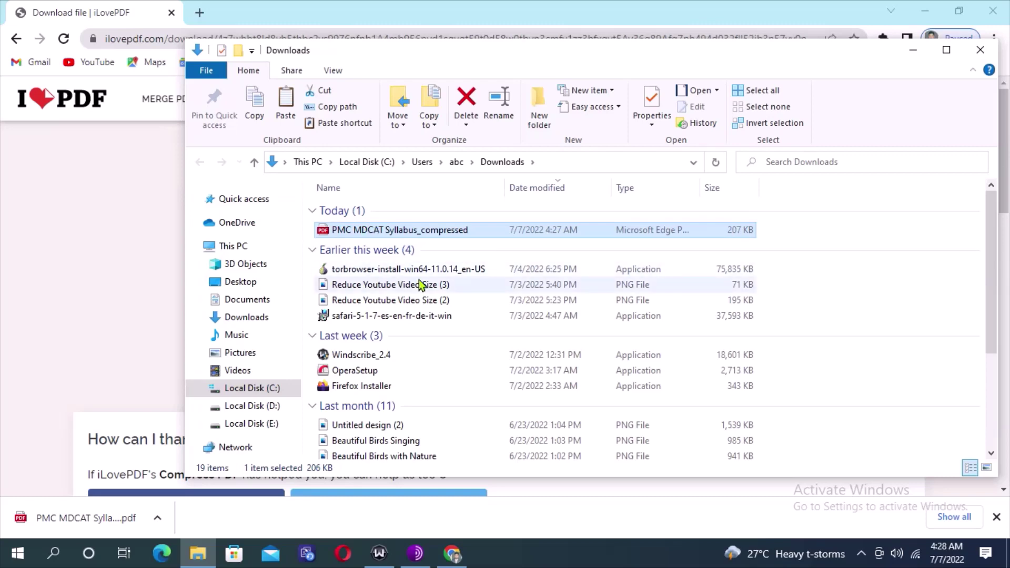
Step: Close File Explorer and bring up the screen recorder's tray menu to stop recording
click(979, 53)
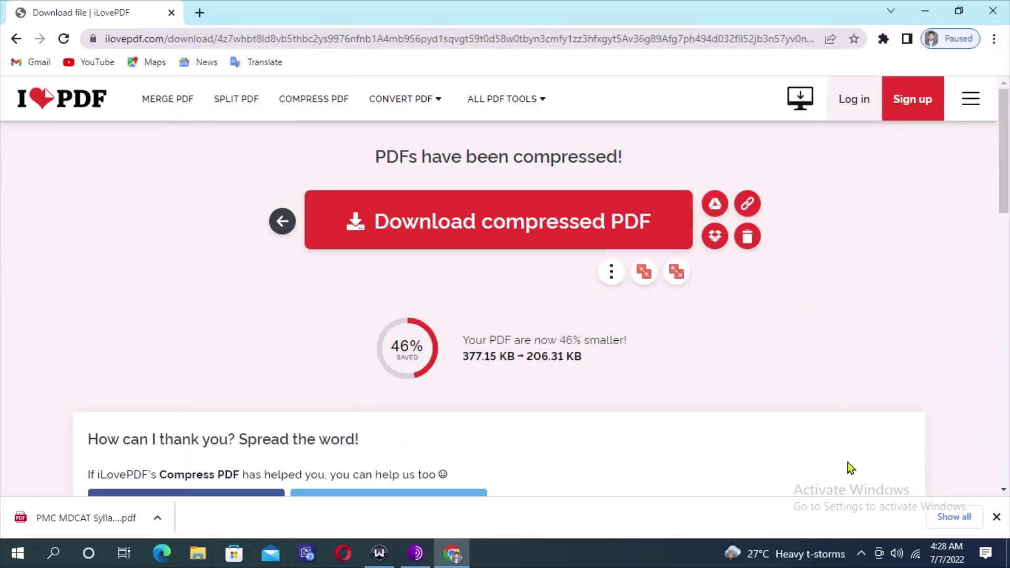
click(860, 554)
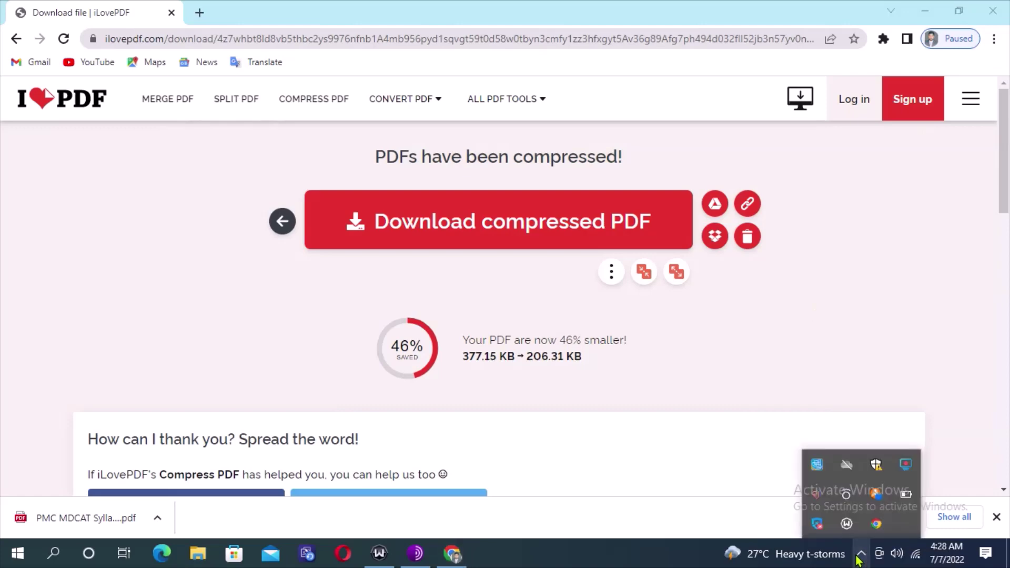
right_click(906, 464)
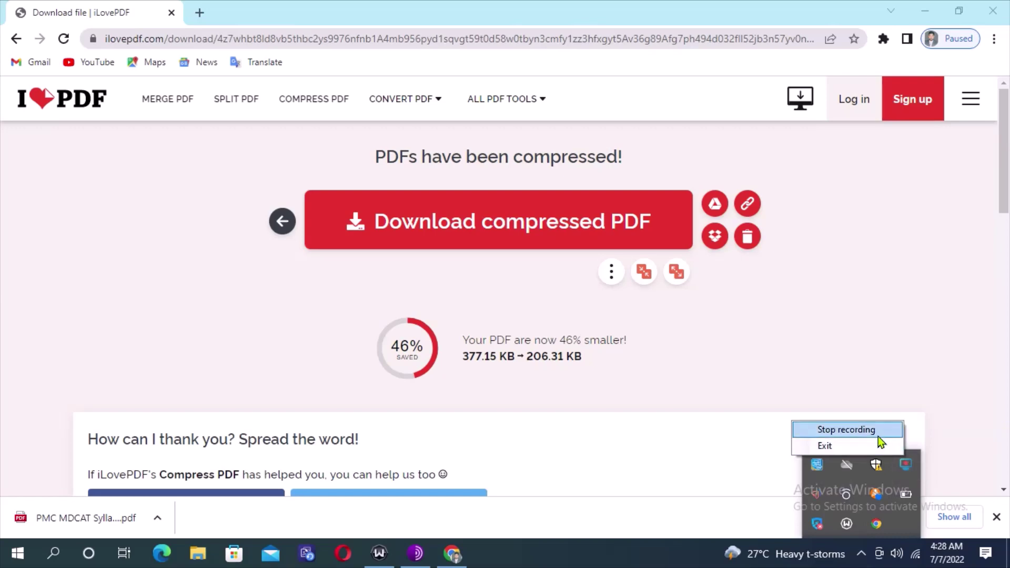